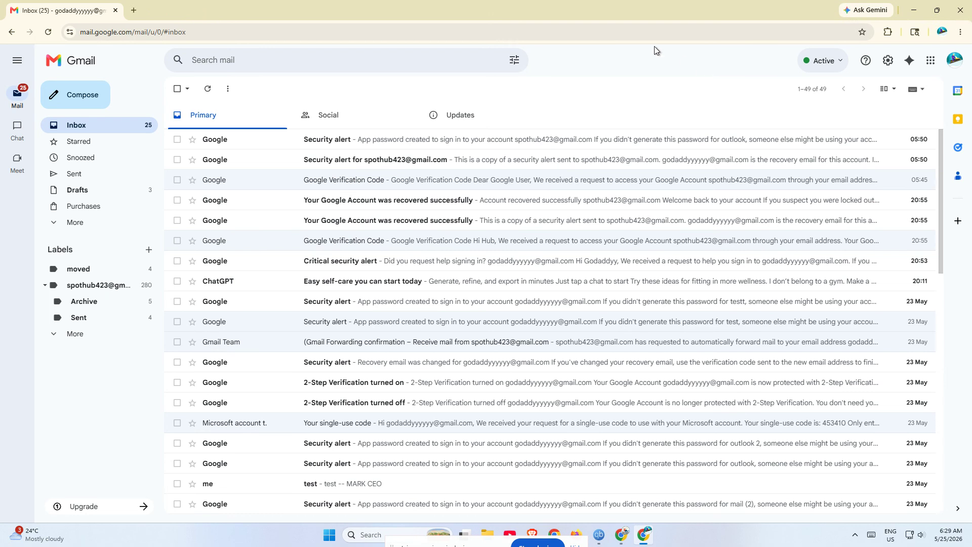
# Search the web for "google apps status dashboard" in a new tab and open the Google Workspace Status Dashboard.
pyautogui.click(133, 9)
pyautogui.write('googl')
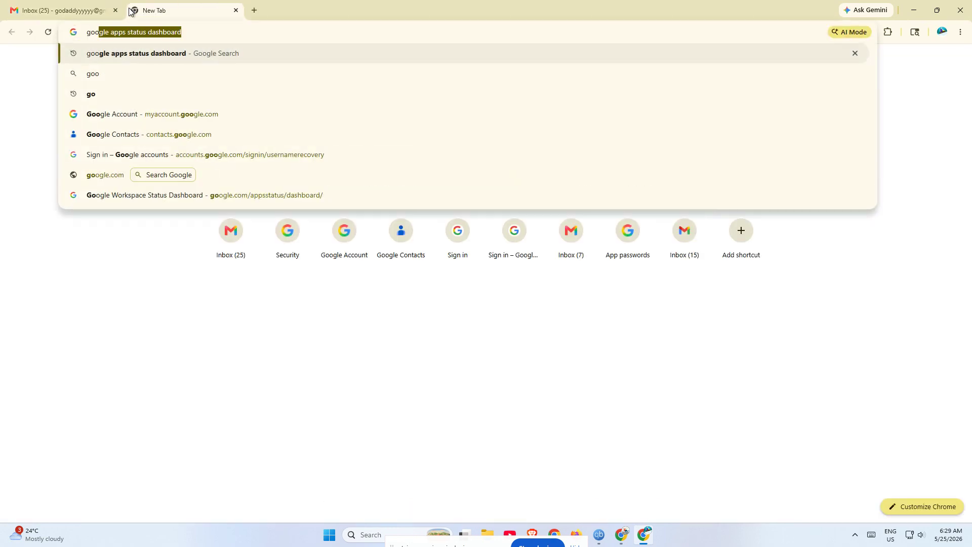
pyautogui.press('Return')
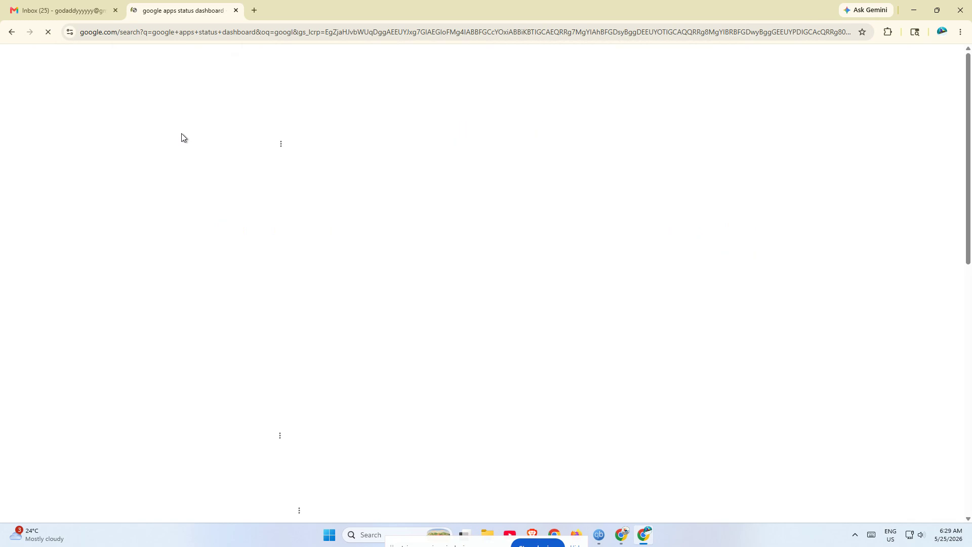
pyautogui.click(189, 158)
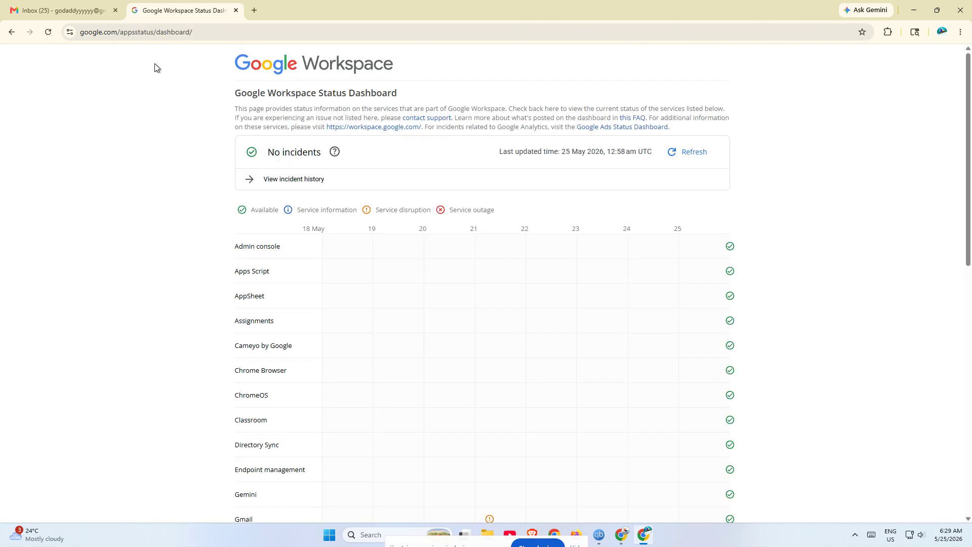
pyautogui.click(113, 36)
pyautogui.click(142, 79)
# Delete only the cached images and files from the browser's data for the last hour.
pyautogui.click(961, 33)
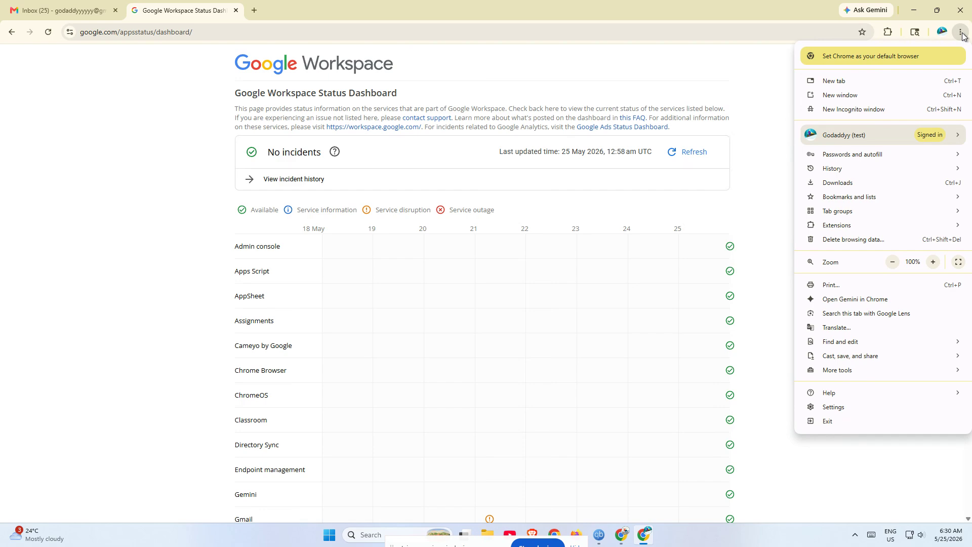
pyautogui.click(856, 238)
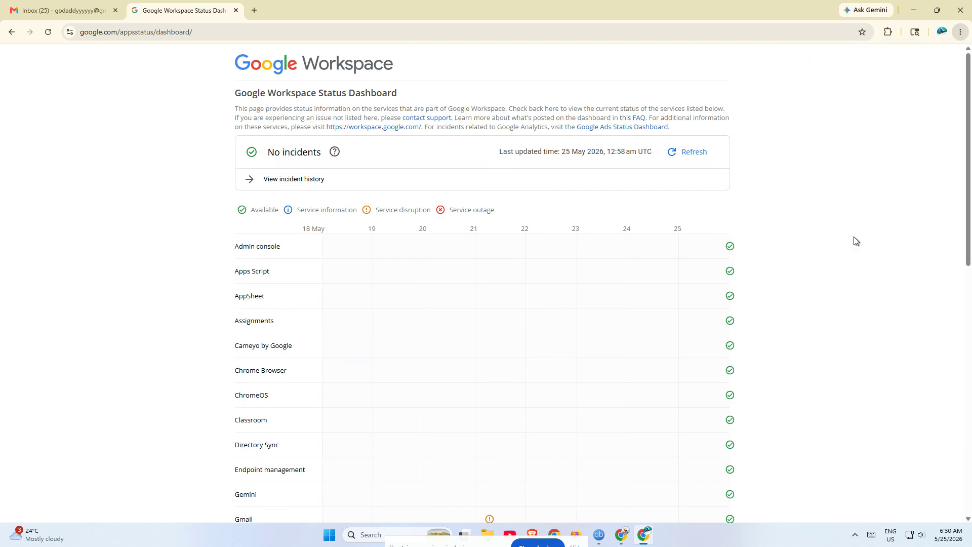
pyautogui.click(424, 294)
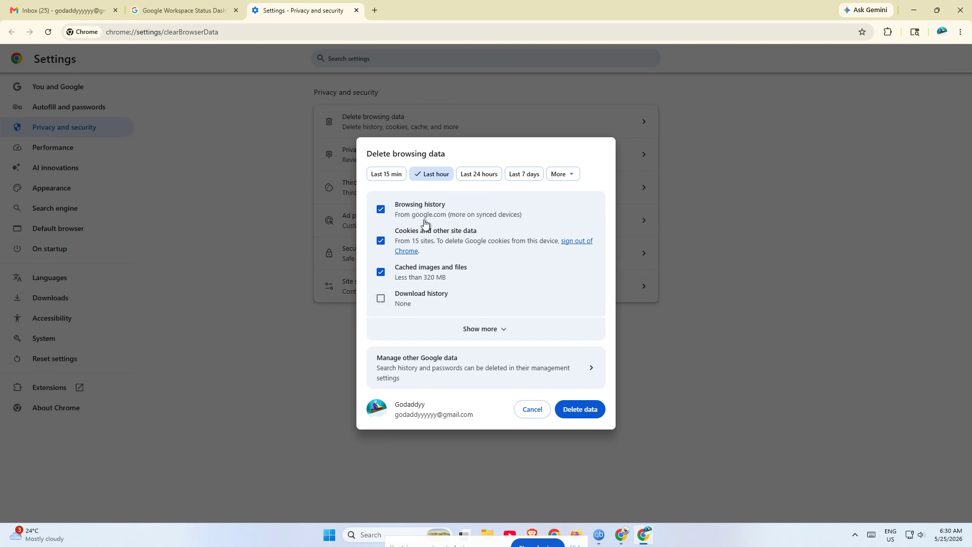
pyautogui.click(426, 205)
pyautogui.click(427, 247)
pyautogui.click(586, 415)
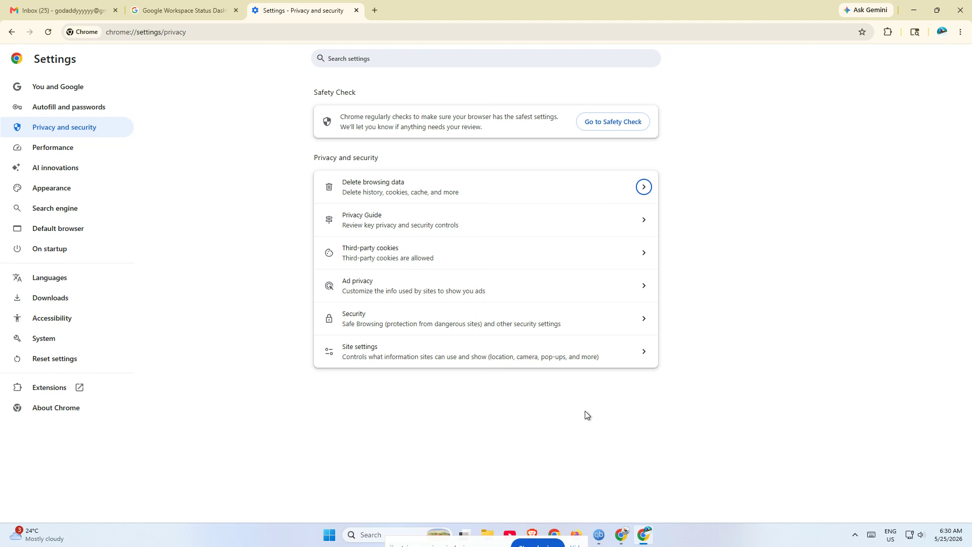
# Set the browsing data deletion options to cookies and other site data only, with the time range All time.
pyautogui.click(403, 192)
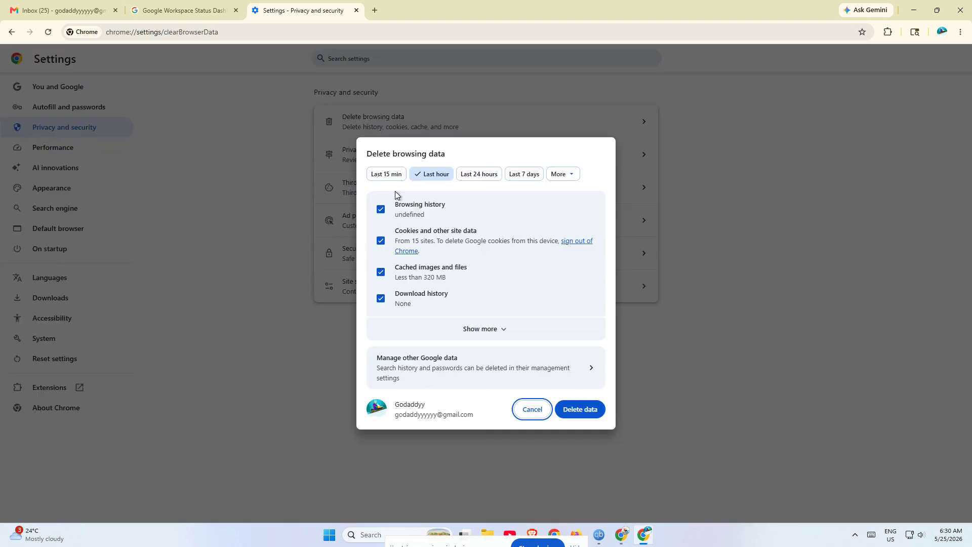
pyautogui.click(429, 278)
pyautogui.click(415, 293)
pyautogui.click(432, 208)
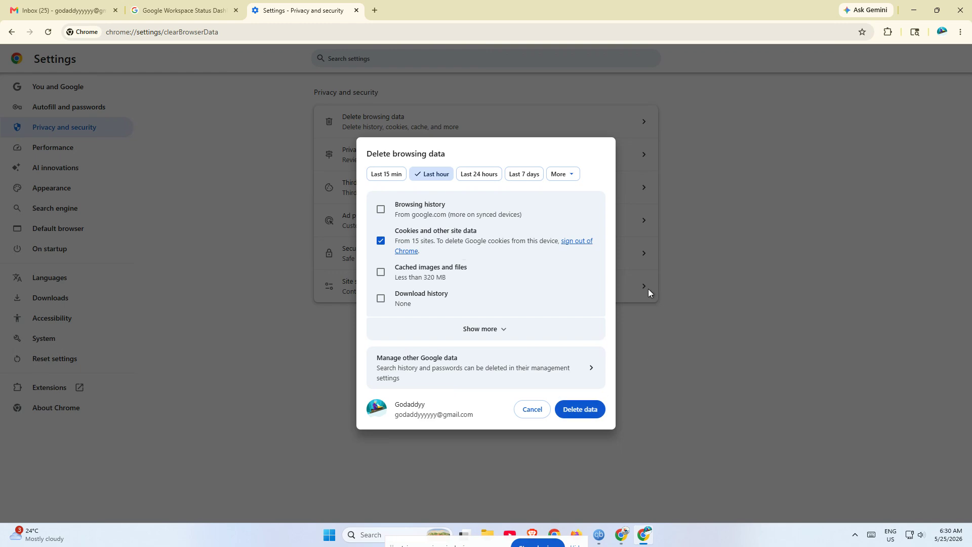
pyautogui.click(567, 175)
pyautogui.click(544, 212)
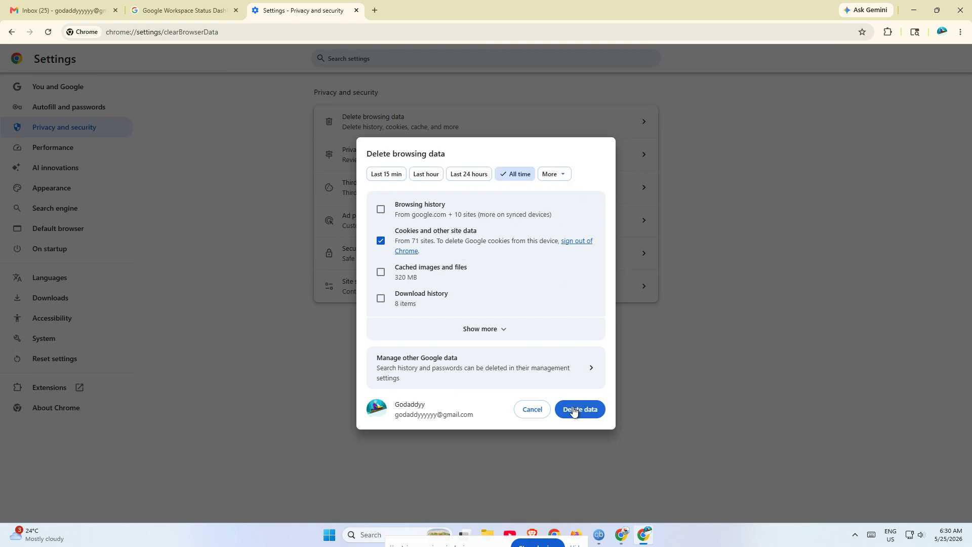
# Close the browser settings and the Workspace Status Dashboard, leaving only the Gmail inbox open.
pyautogui.hotkey('ctrl', 'w')
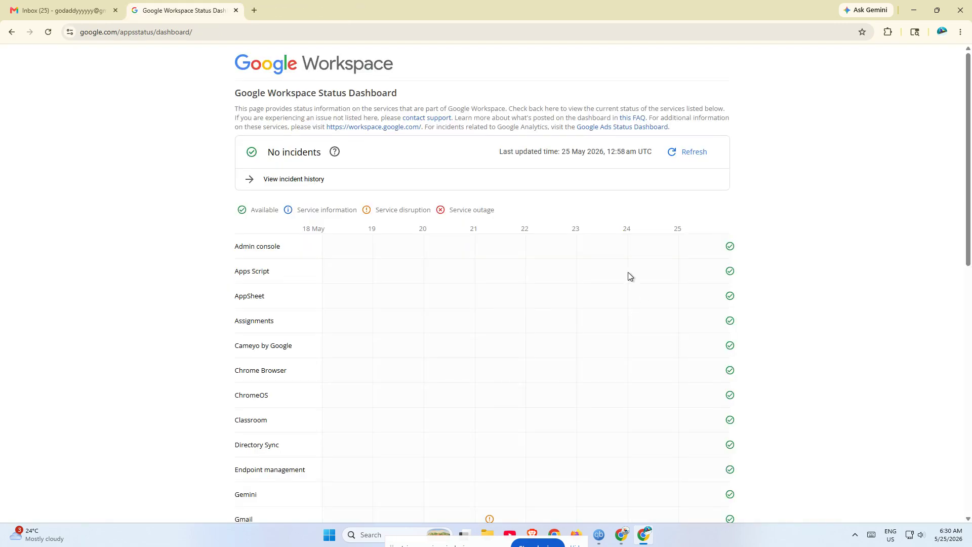
pyautogui.hotkey('ctrl', 'shift', 'Tab')
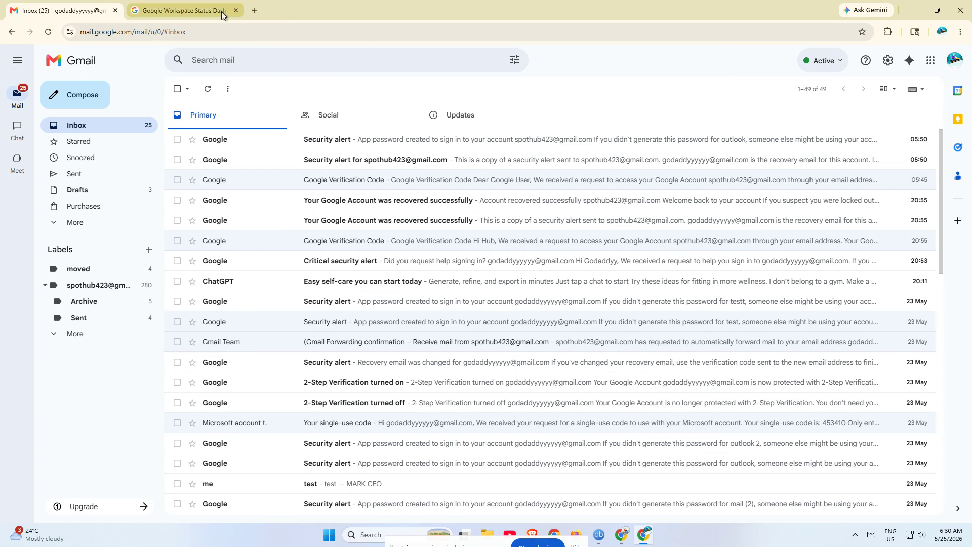
pyautogui.click(236, 10)
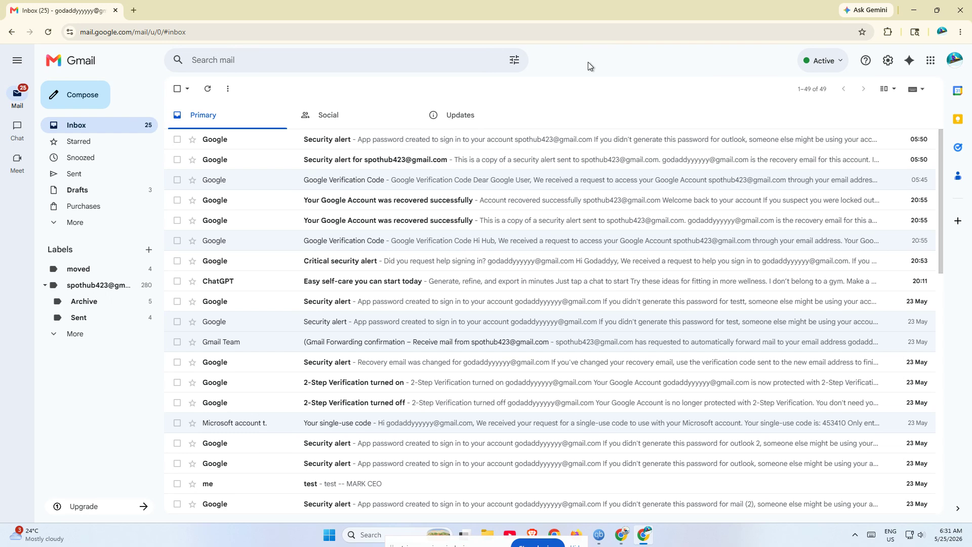
# Review the installed browser extensions on their management page, then return to the Gmail inbox and reload it.
pyautogui.click(961, 32)
pyautogui.moveTo(861, 225)
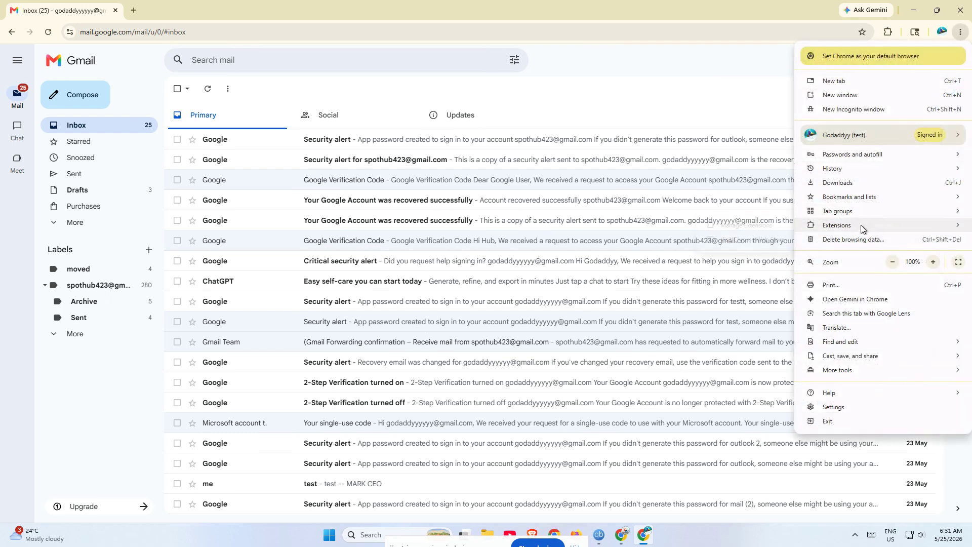
pyautogui.click(770, 227)
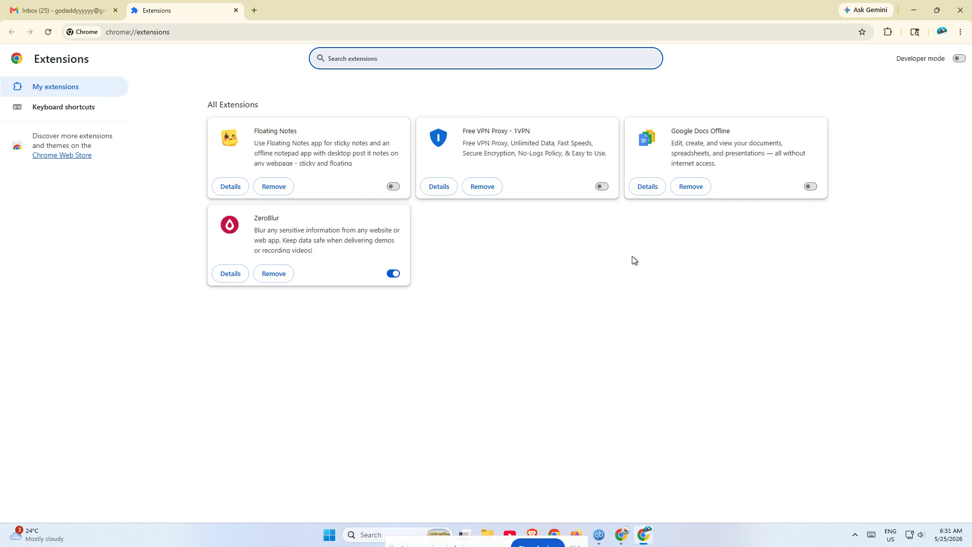
pyautogui.click(61, 10)
pyautogui.click(48, 32)
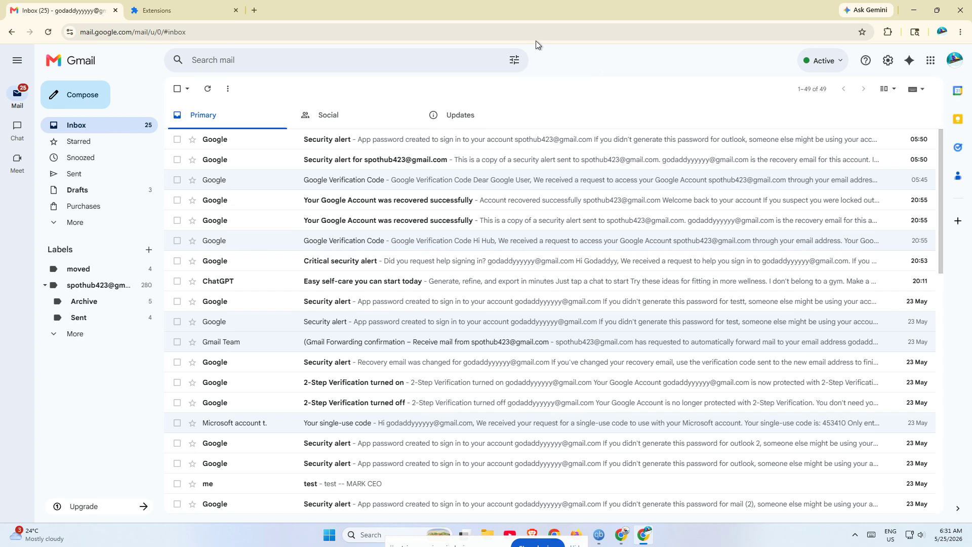
# Open Gmail at mail.google.com/mail/u/0/ in a new Incognito window to test whether it loads there.
pyautogui.click(961, 31)
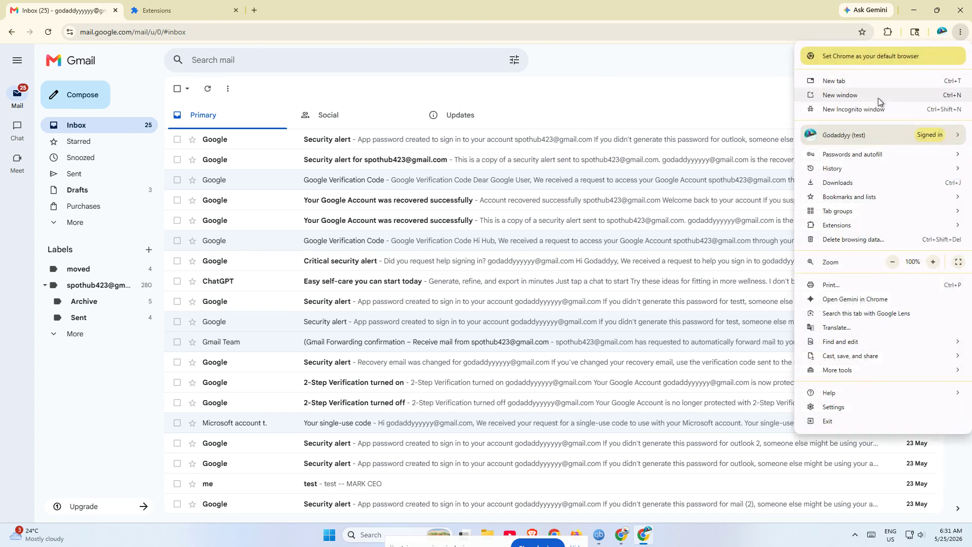
pyautogui.click(874, 108)
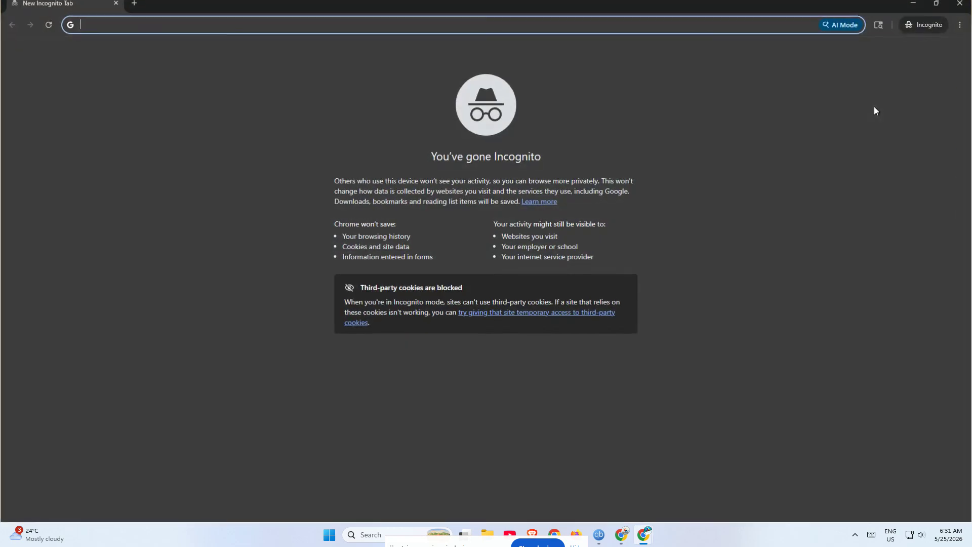
pyautogui.write('mail.google.com/mail/u/0/')
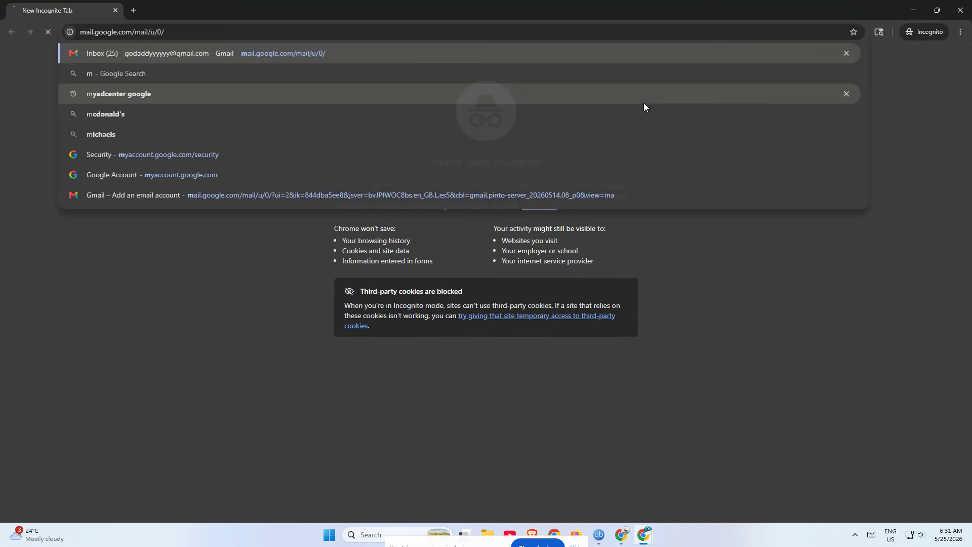
pyautogui.press('Return')
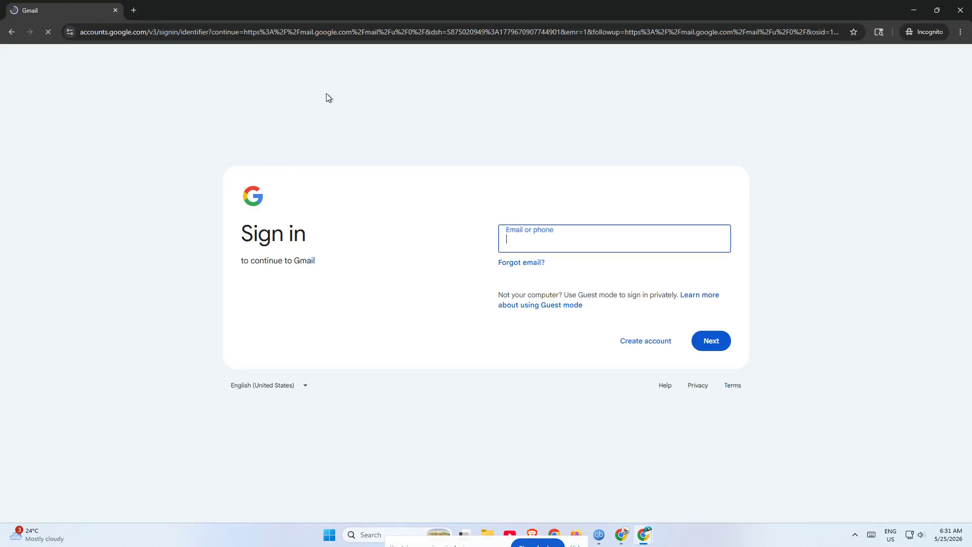
pyautogui.click(358, 276)
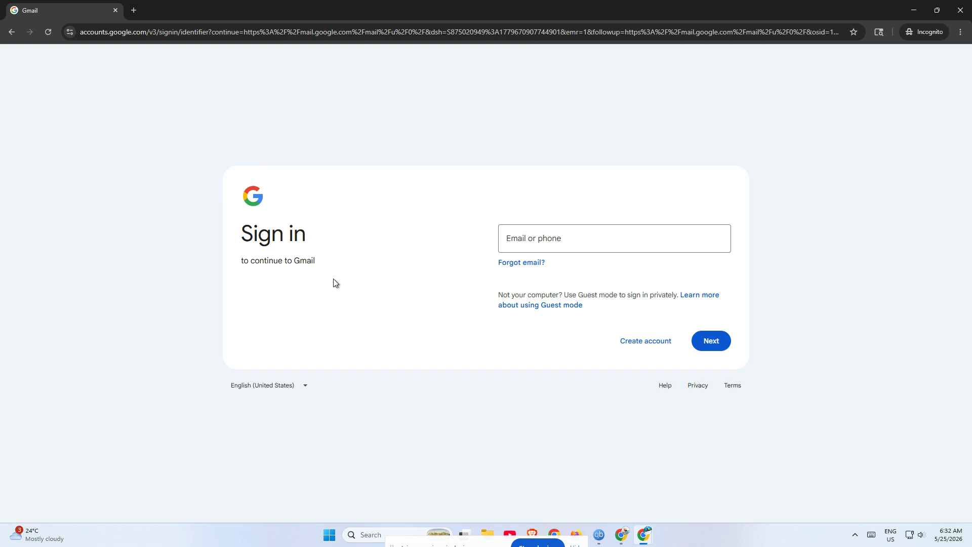
# Close the Incognito window and reload the Gmail inbox in the regular window.
pyautogui.click(960, 10)
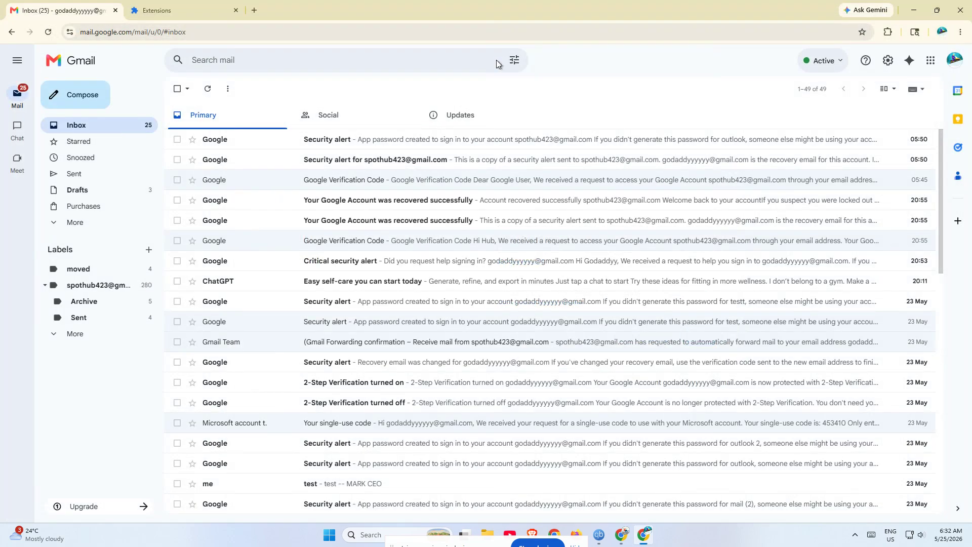
pyautogui.press('F5')
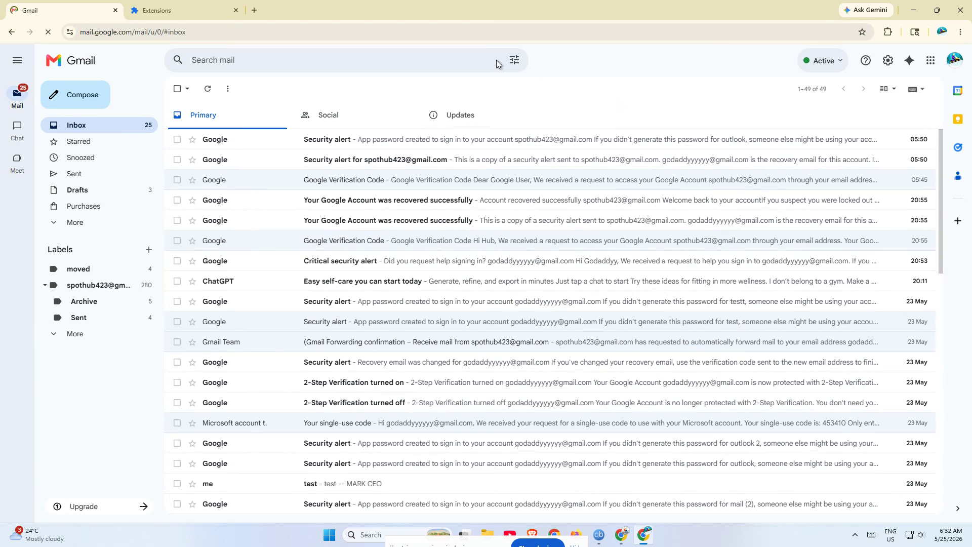